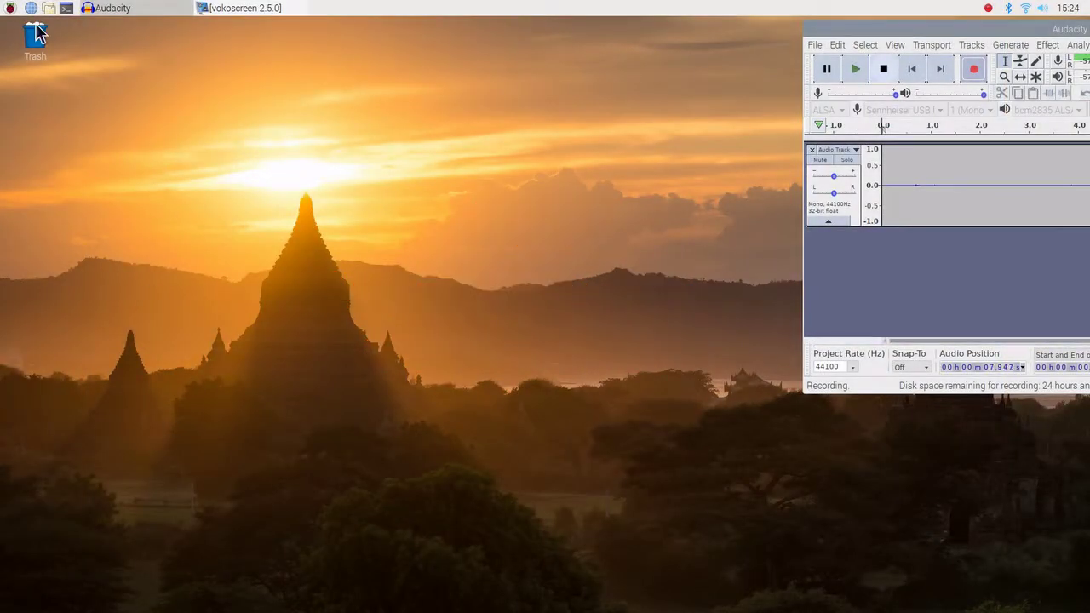
Launch the Add / Remove Software installer from the applications menu
{"action": "left_click", "coordinate": [9, 10]}
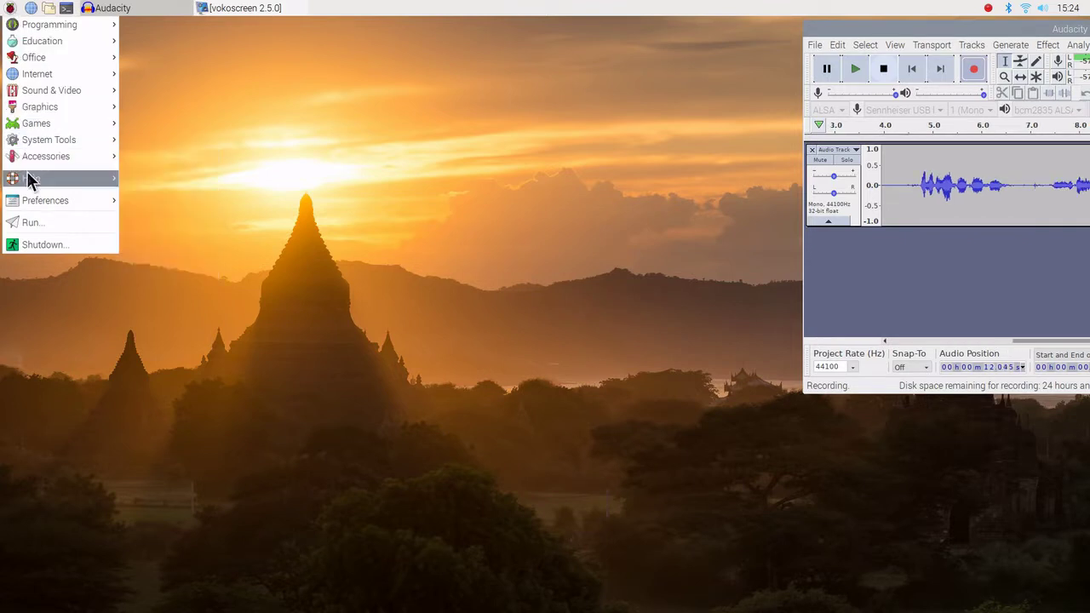
{"action": "mouse_move", "coordinate": [30, 181]}
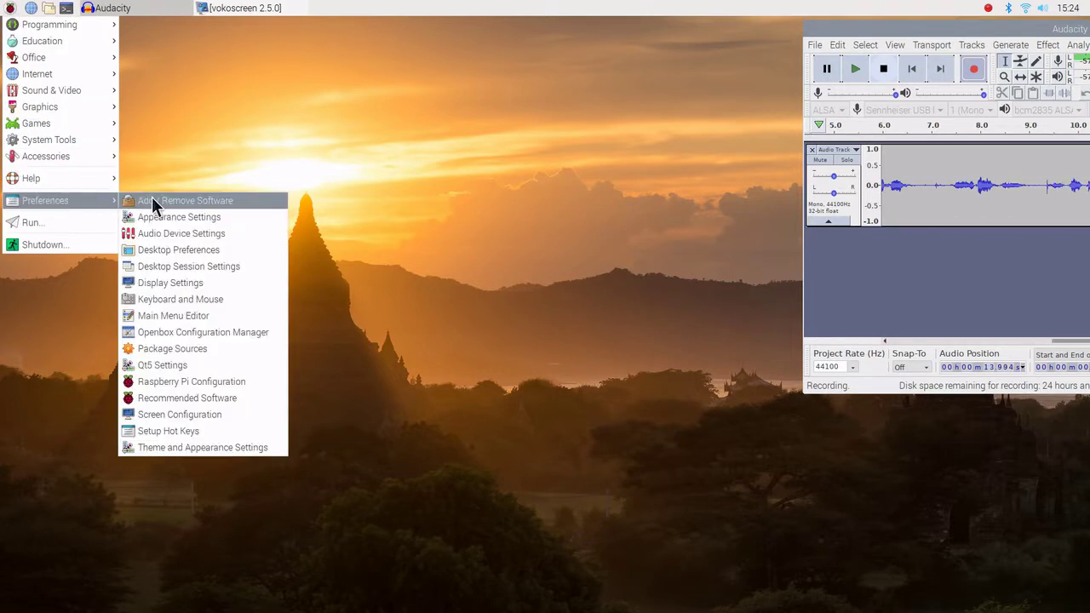
{"action": "left_click", "coordinate": [169, 202]}
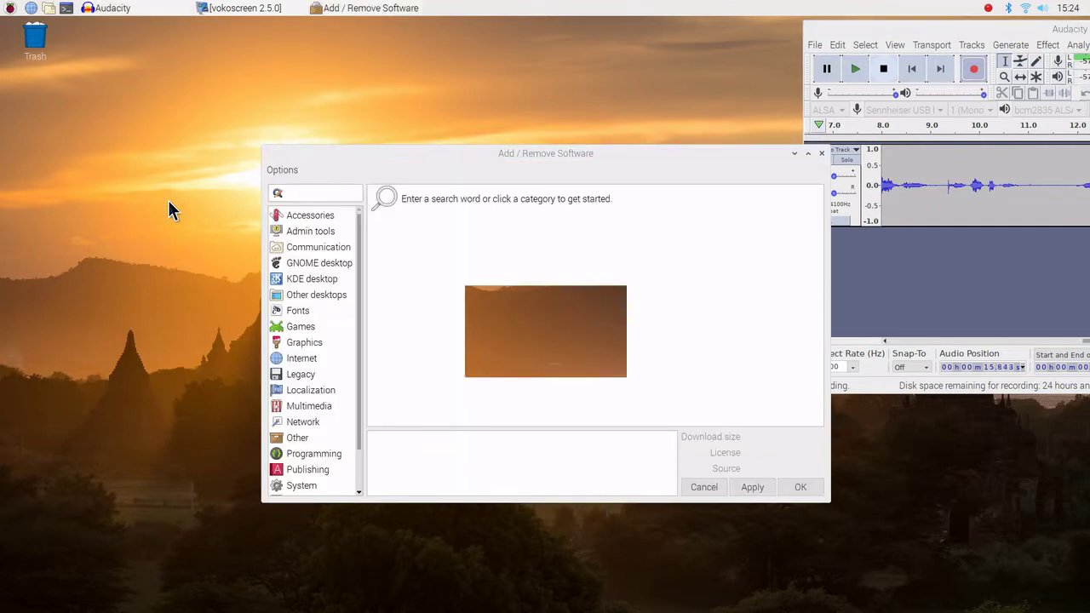
{"action": "left_click_drag", "start_coordinate": [333, 151], "coordinate": [234, 103]}
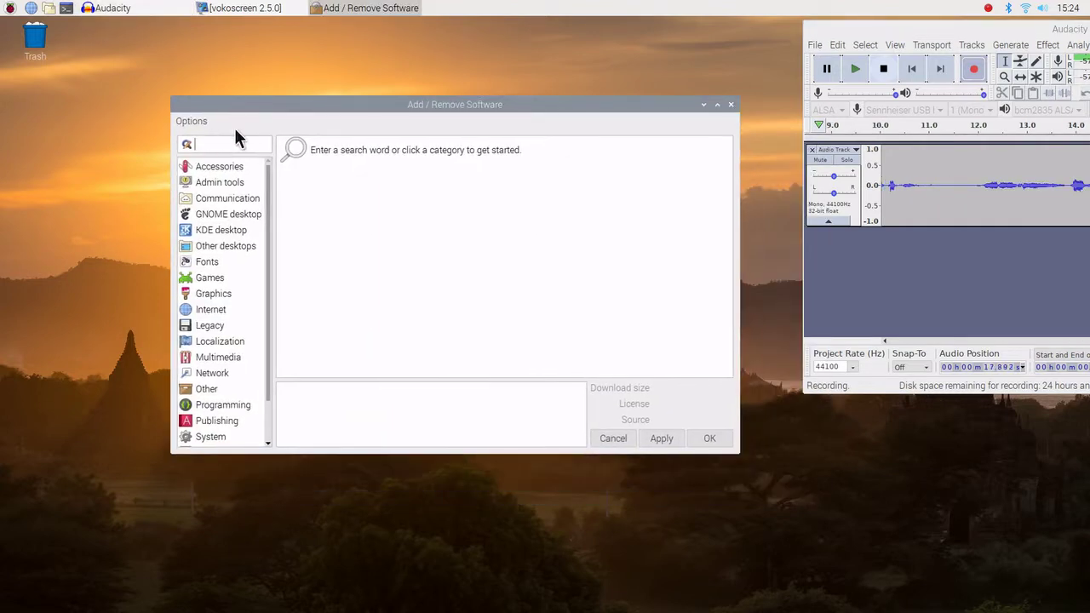
Search for gqrx and mark the Software defined radio receiver (gqrx-sdr) for installation
{"action": "type", "text": "g"}
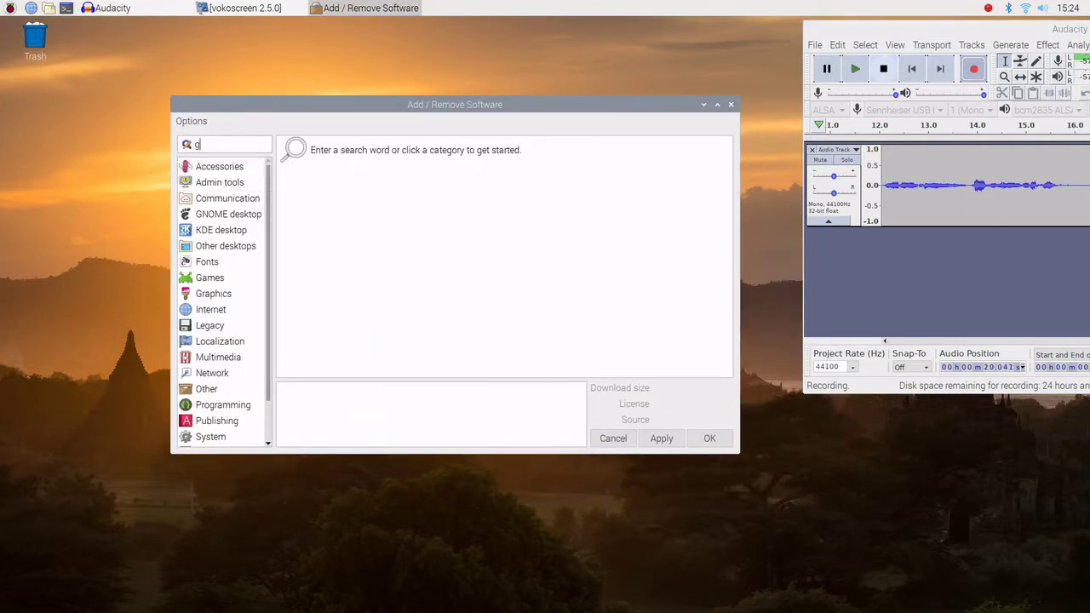
{"action": "type", "text": "qr"}
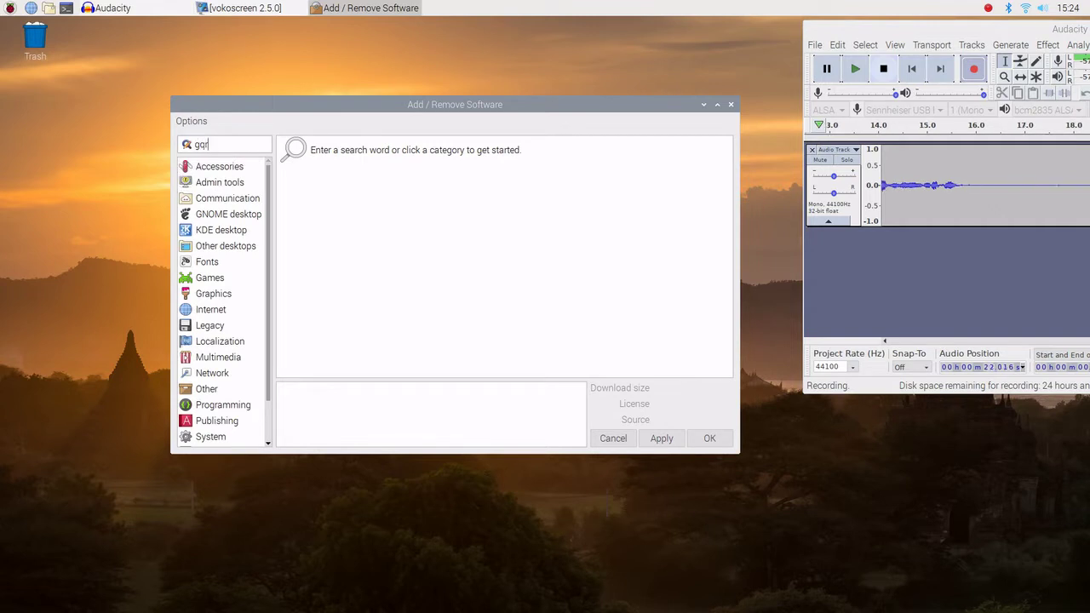
{"action": "type", "text": "x"}
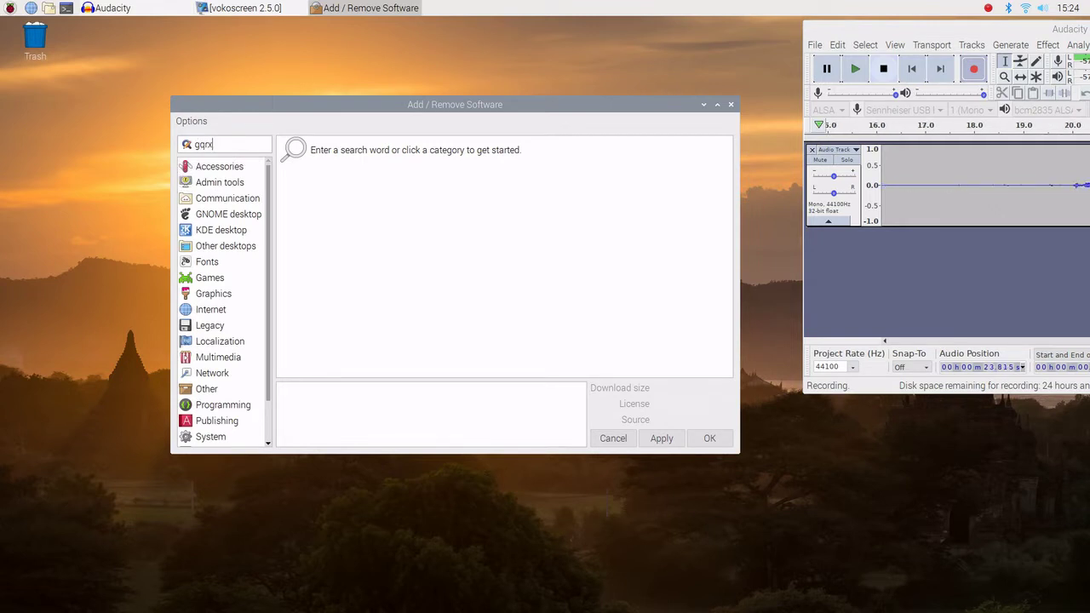
{"action": "key", "text": "Return"}
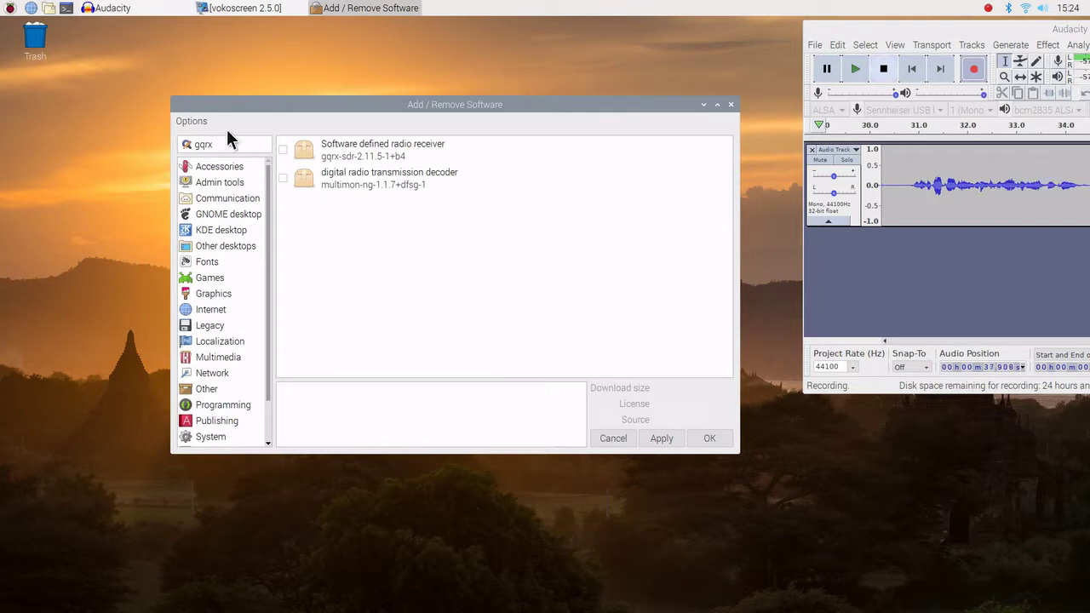
{"action": "left_click", "coordinate": [283, 150]}
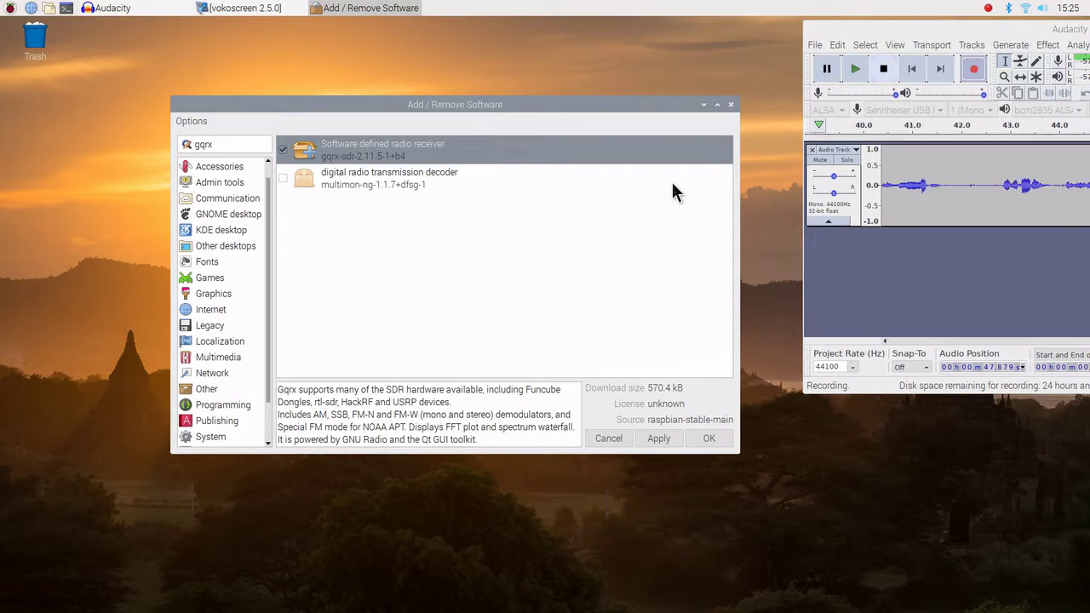
{"action": "right_click", "coordinate": [653, 148]}
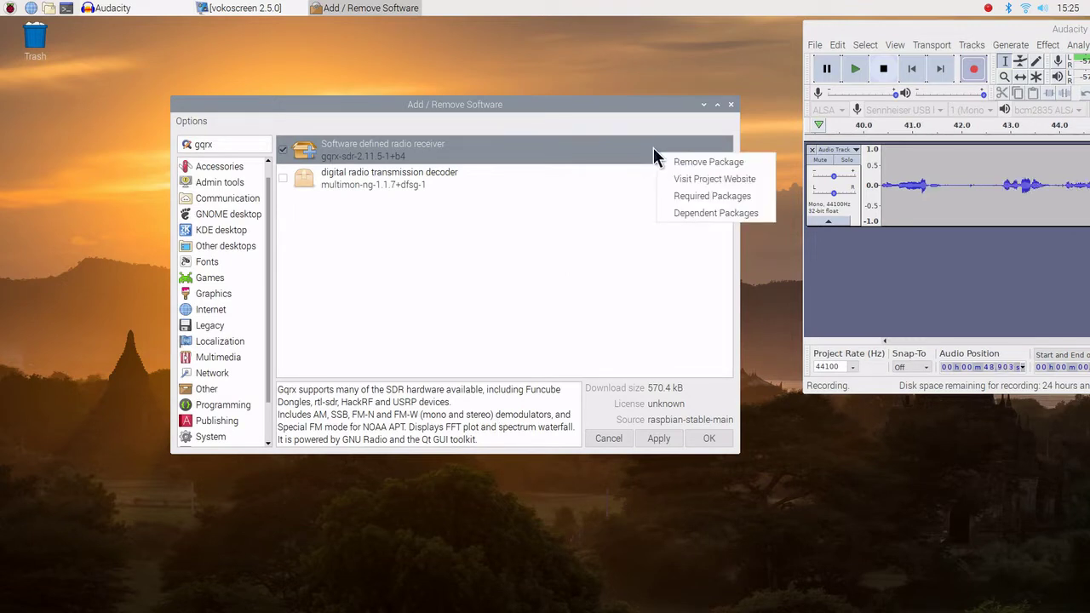
Open the gqrx package's project website, gqrx.dk, and scroll through its feature description
{"action": "left_click", "coordinate": [690, 181]}
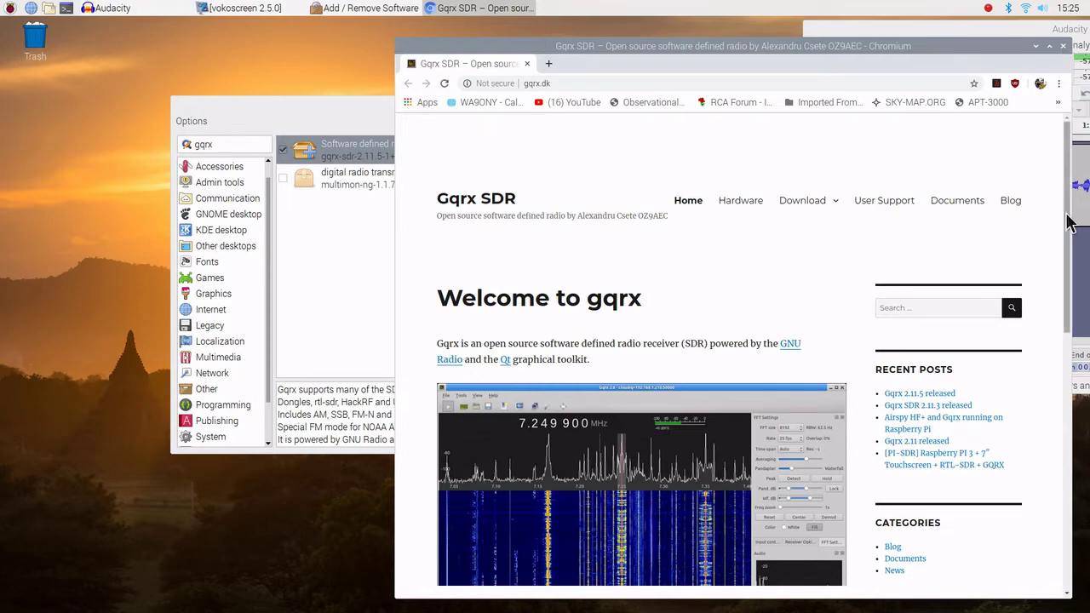
{"action": "scroll", "coordinate": [1055, 247], "scroll_direction": "down", "scroll_amount": 3}
{"action": "scroll", "coordinate": [1060, 273], "scroll_direction": "down", "scroll_amount": 3}
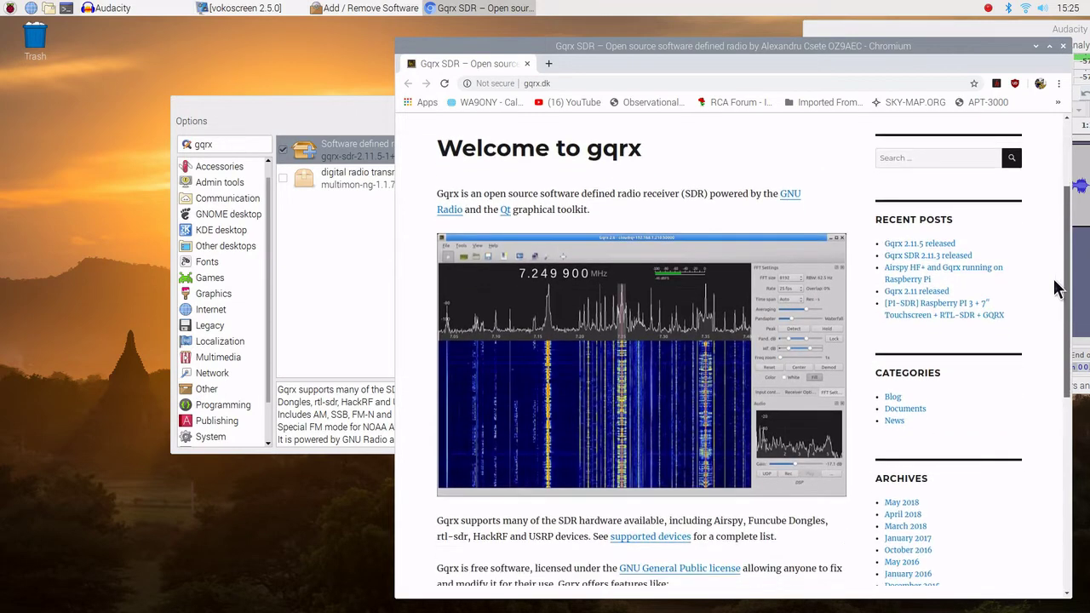
{"action": "scroll", "coordinate": [1043, 307], "scroll_direction": "down", "scroll_amount": 5}
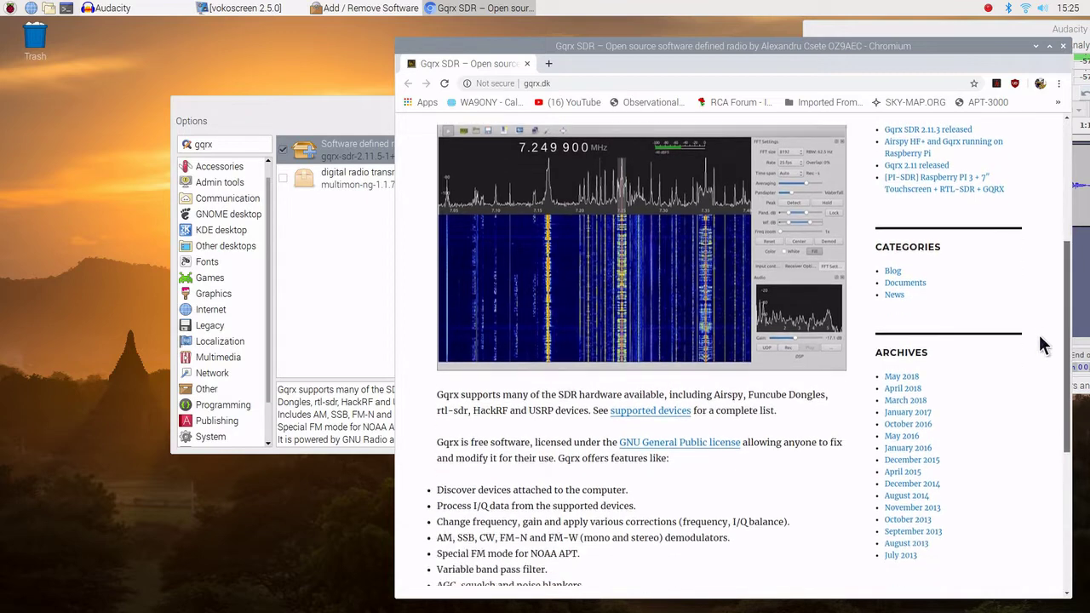
{"action": "scroll", "coordinate": [1040, 380], "scroll_direction": "down", "scroll_amount": 6}
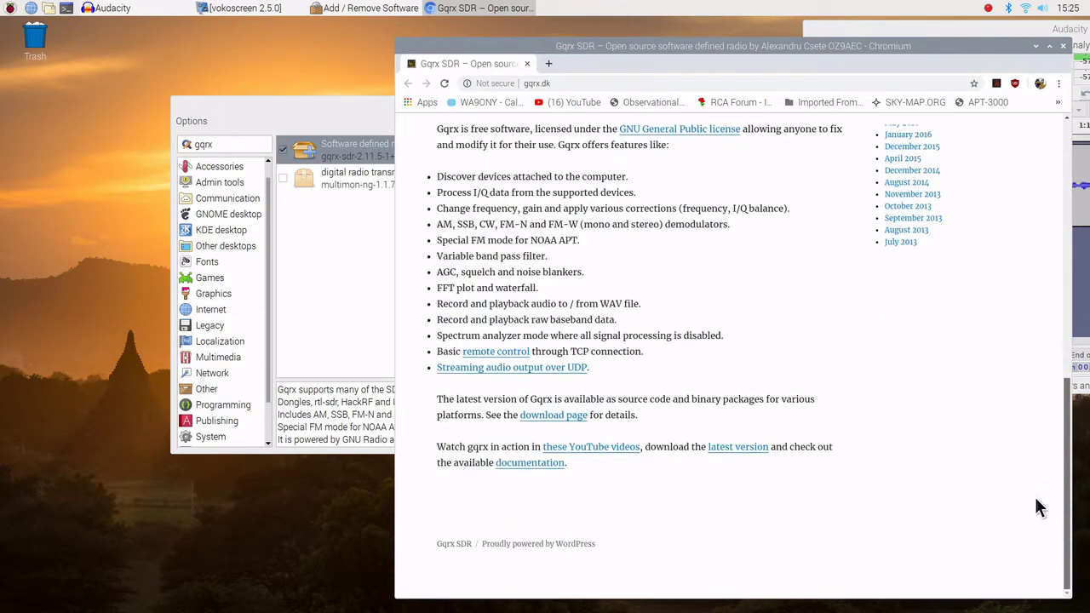
{"action": "scroll", "coordinate": [1055, 396], "scroll_direction": "up", "scroll_amount": 4}
{"action": "scroll", "coordinate": [1056, 396], "scroll_direction": "up", "scroll_amount": 10}
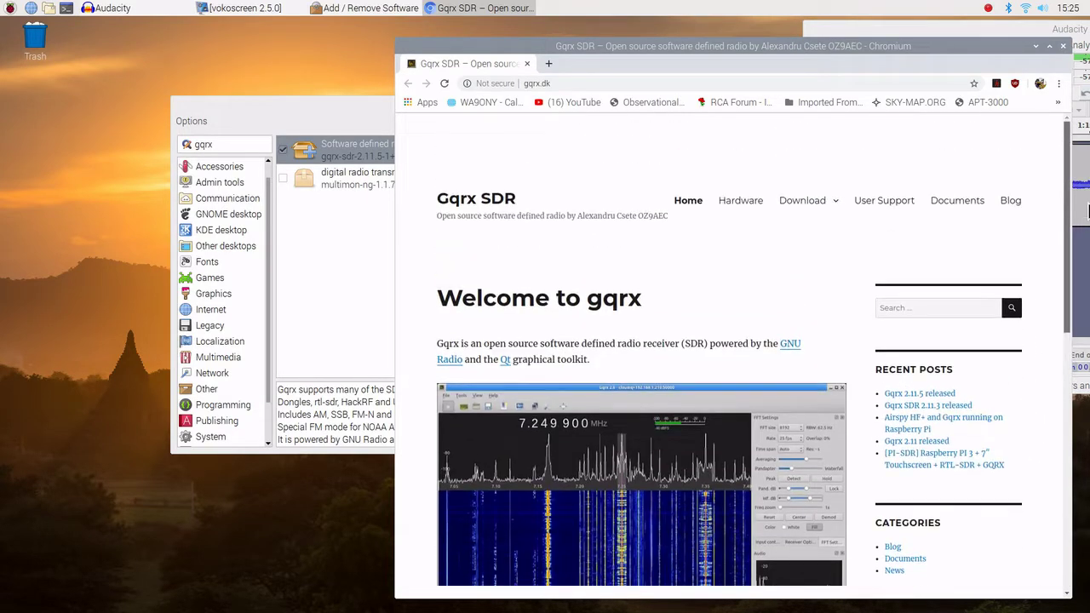
{"action": "scroll", "coordinate": [1055, 374], "scroll_direction": "down", "scroll_amount": 1}
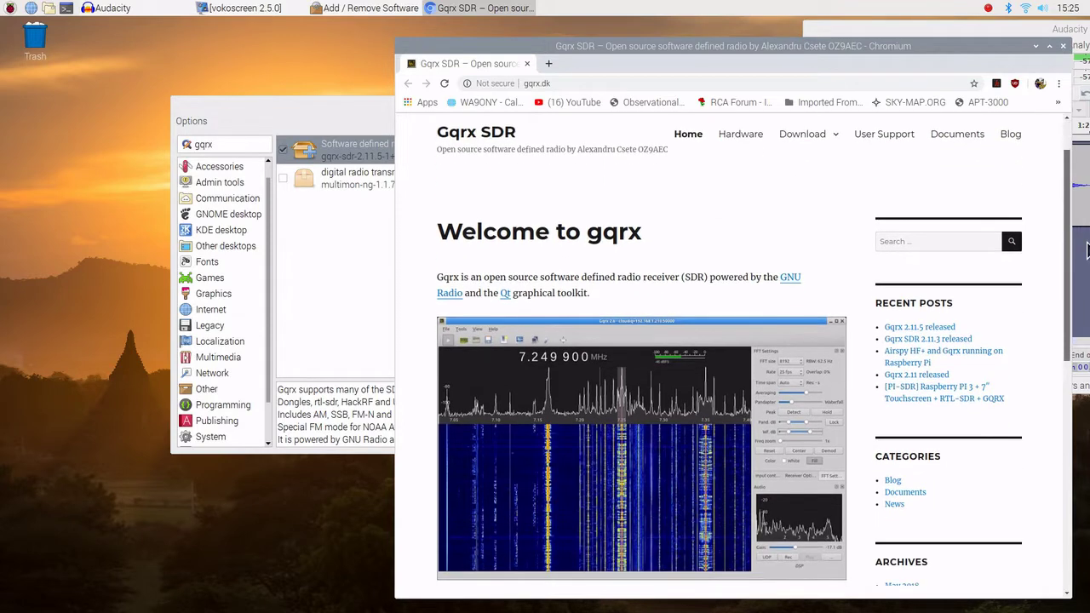
Close Chromium and review the 222 packages that gqrx-sdr requires
{"action": "left_click", "coordinate": [1062, 45]}
{"action": "right_click", "coordinate": [542, 144]}
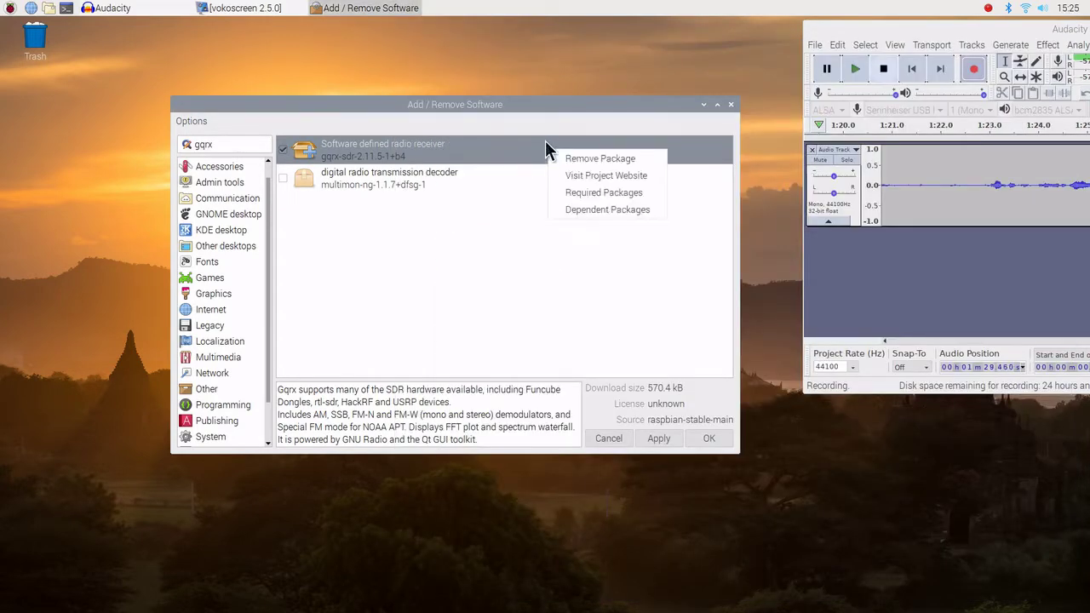
{"action": "left_click", "coordinate": [595, 192]}
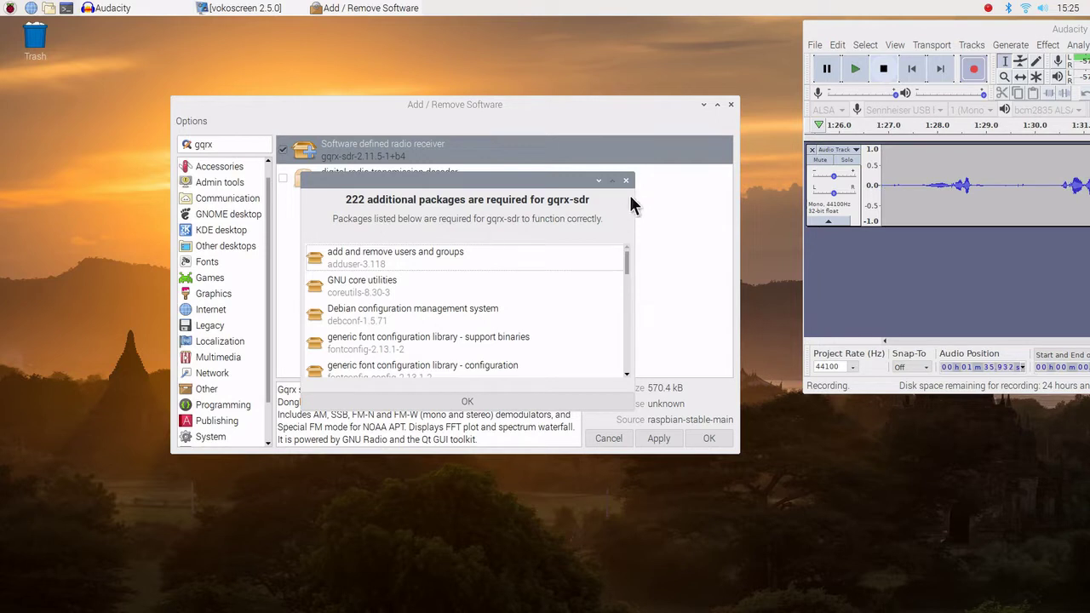
{"action": "left_click", "coordinate": [486, 401]}
Confirm no packages depend on gqrx-sdr, then apply the installation
{"action": "right_click", "coordinate": [686, 155]}
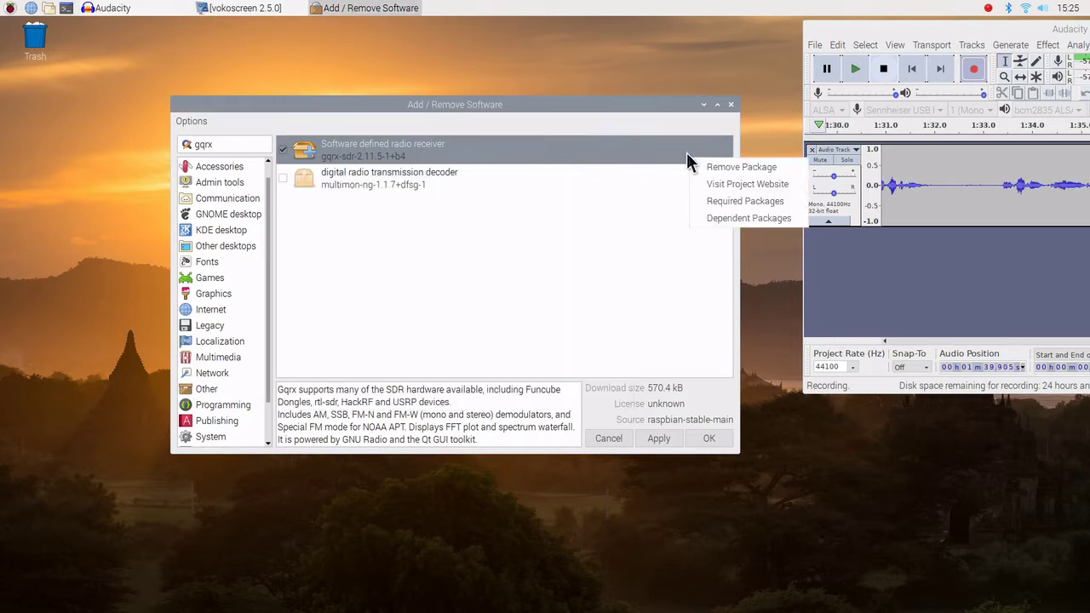
{"action": "left_click", "coordinate": [721, 217]}
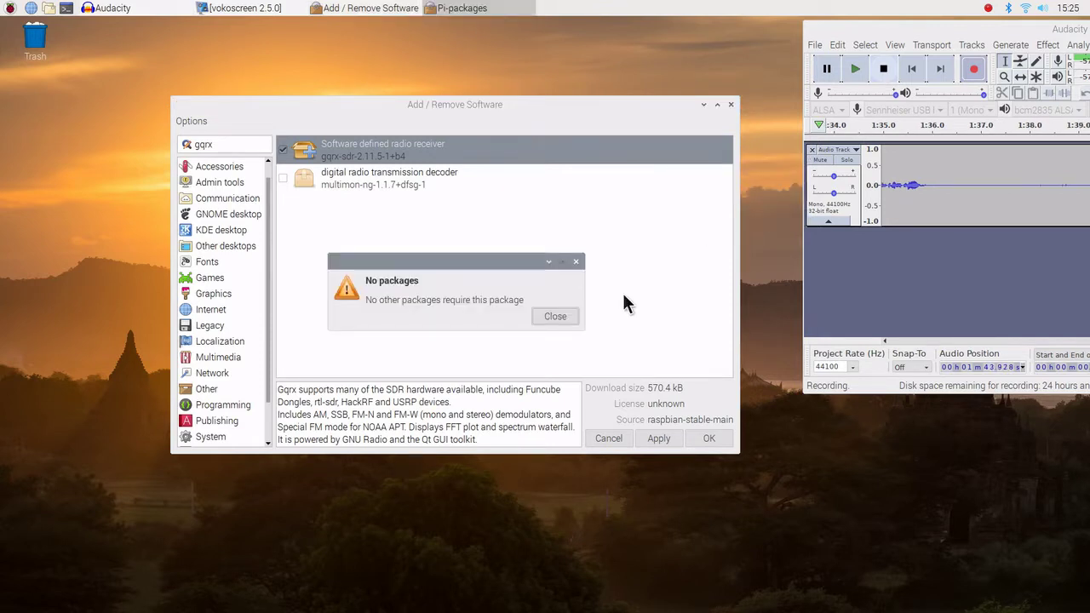
{"action": "left_click", "coordinate": [555, 316]}
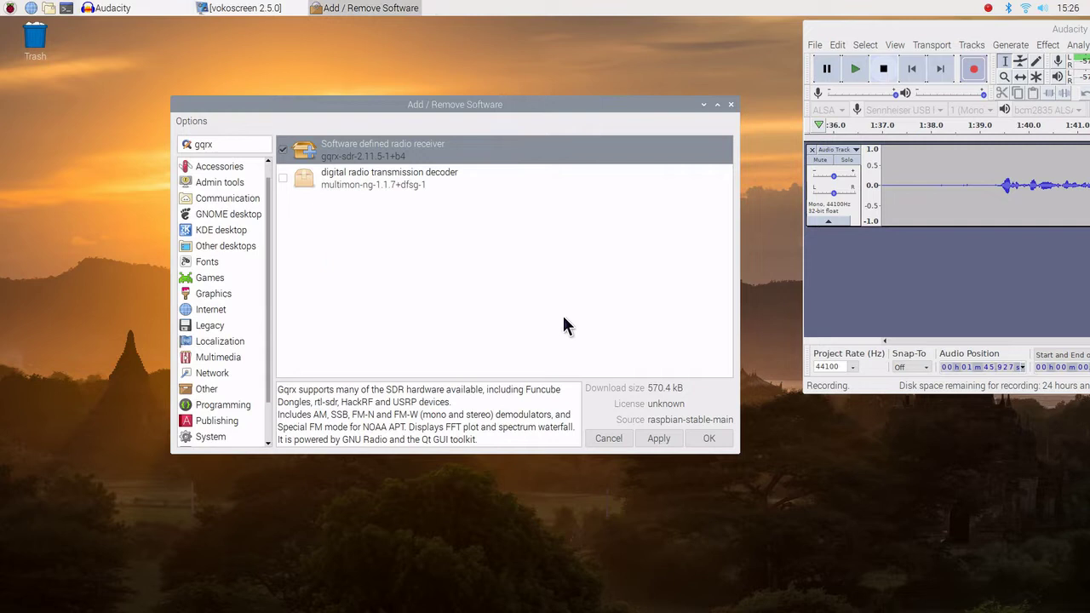
{"action": "left_click", "coordinate": [658, 439]}
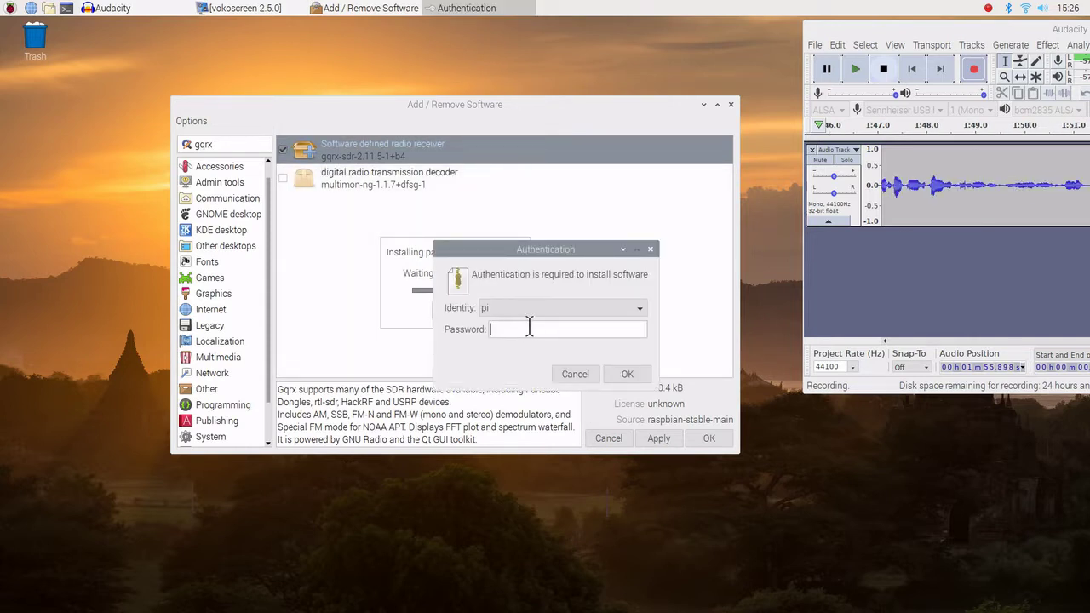
Enter the account password to authorise installing gqrx-sdr
{"action": "type", "text": "ras"}
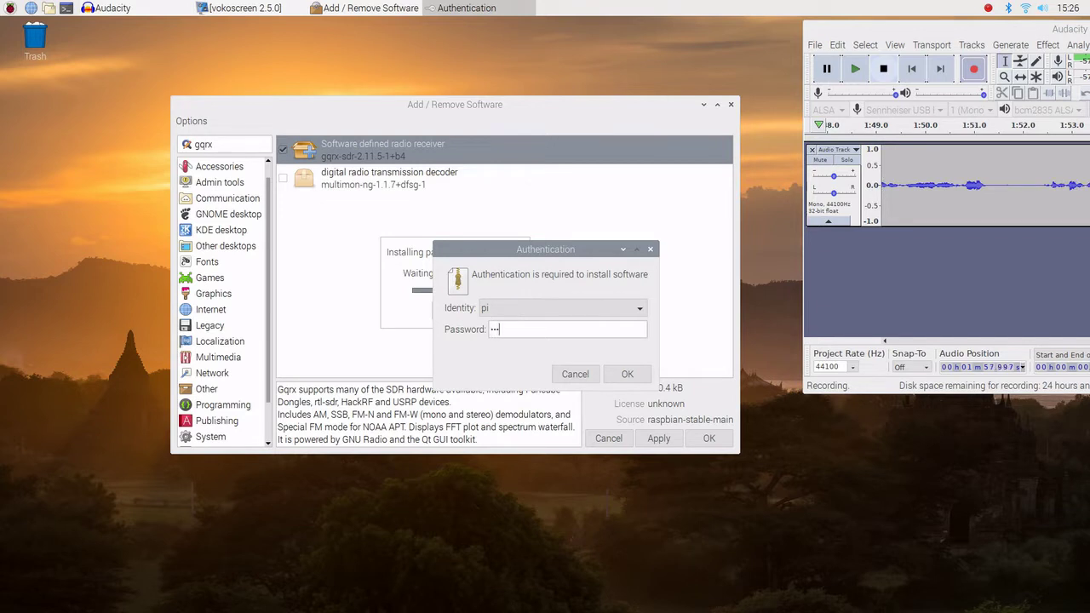
{"action": "type", "text": "pbe"}
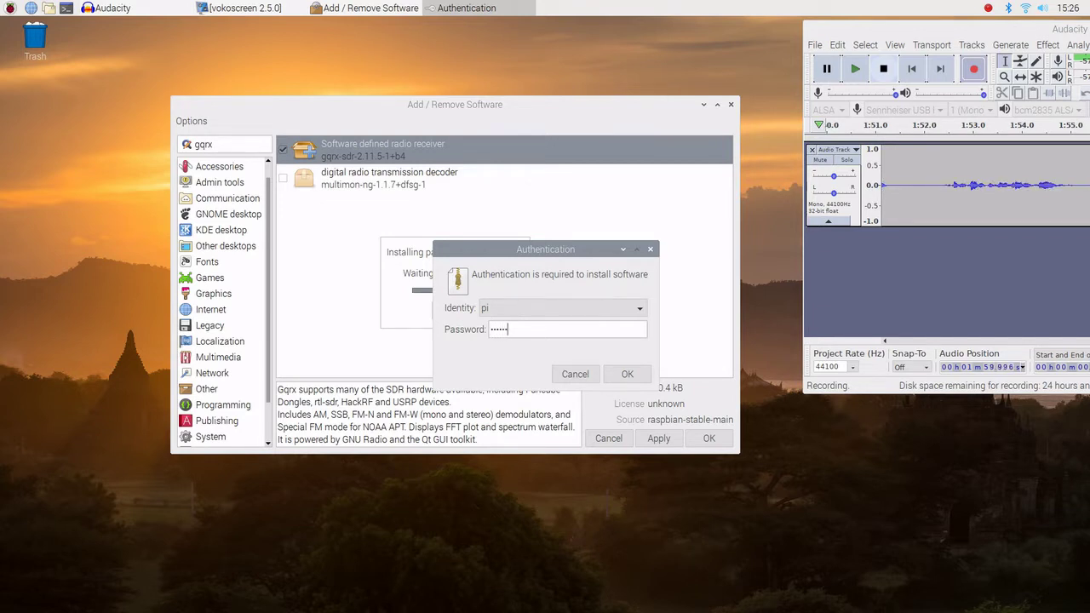
{"action": "type", "text": "r"}
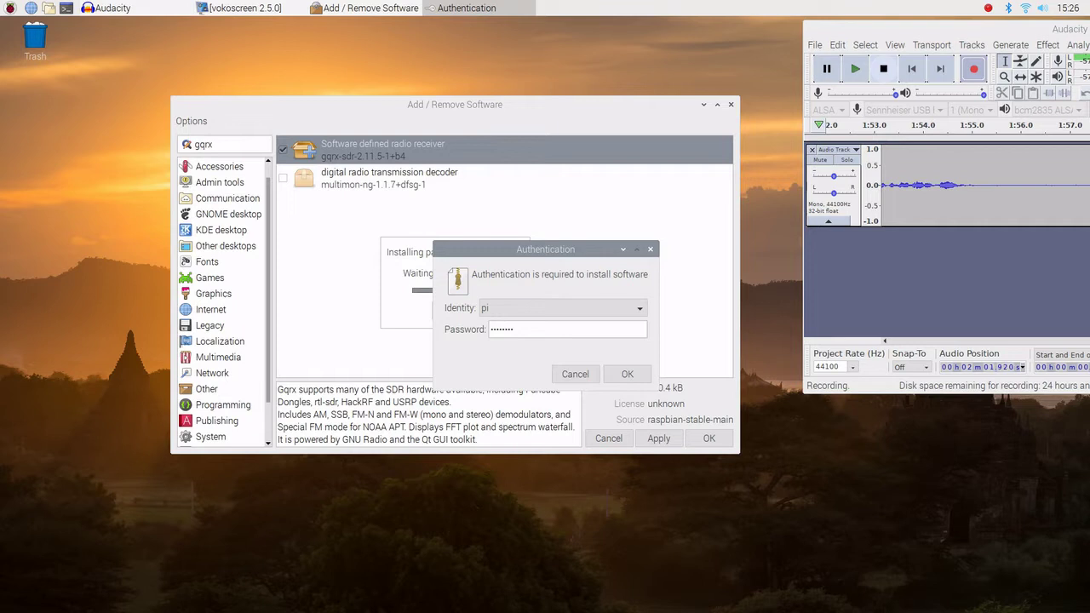
{"action": "key", "text": "Return"}
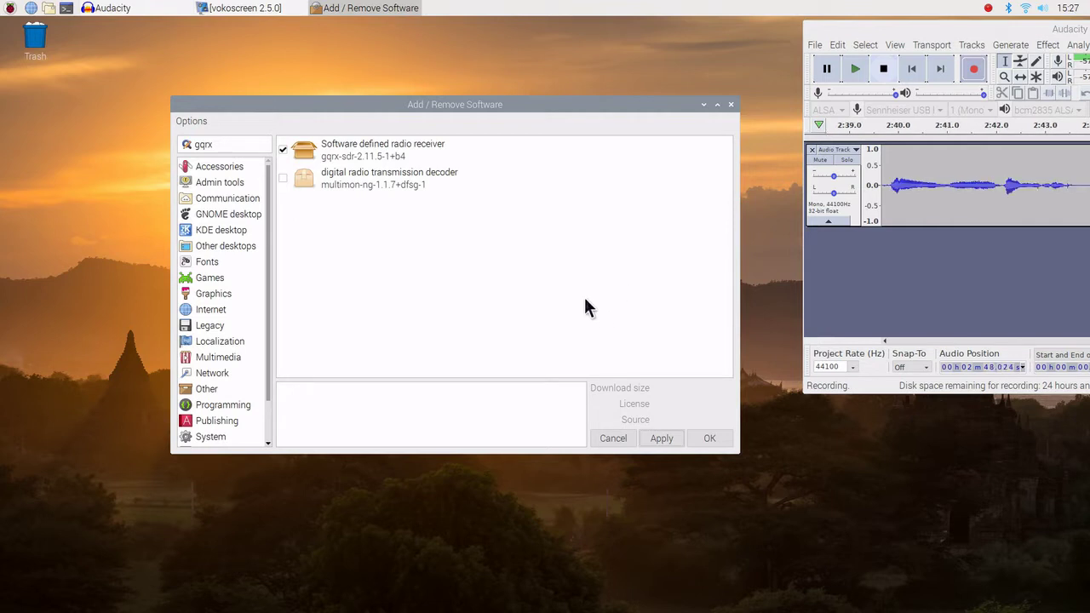
Close the installer and show the applications menu's Internet category, now listing Gqrx
{"action": "left_click", "coordinate": [710, 438]}
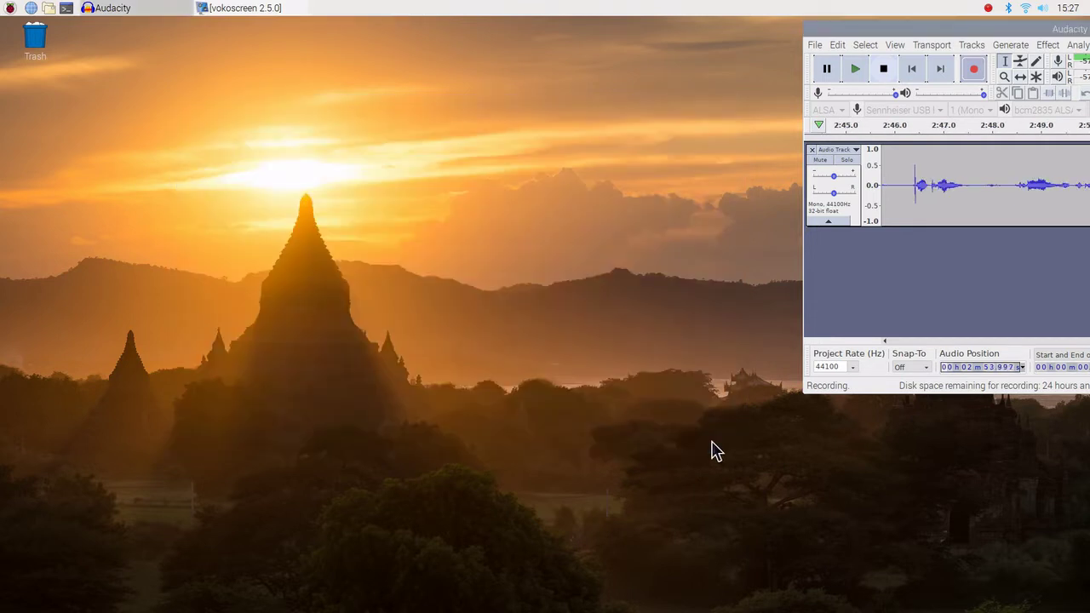
{"action": "left_click", "coordinate": [10, 10]}
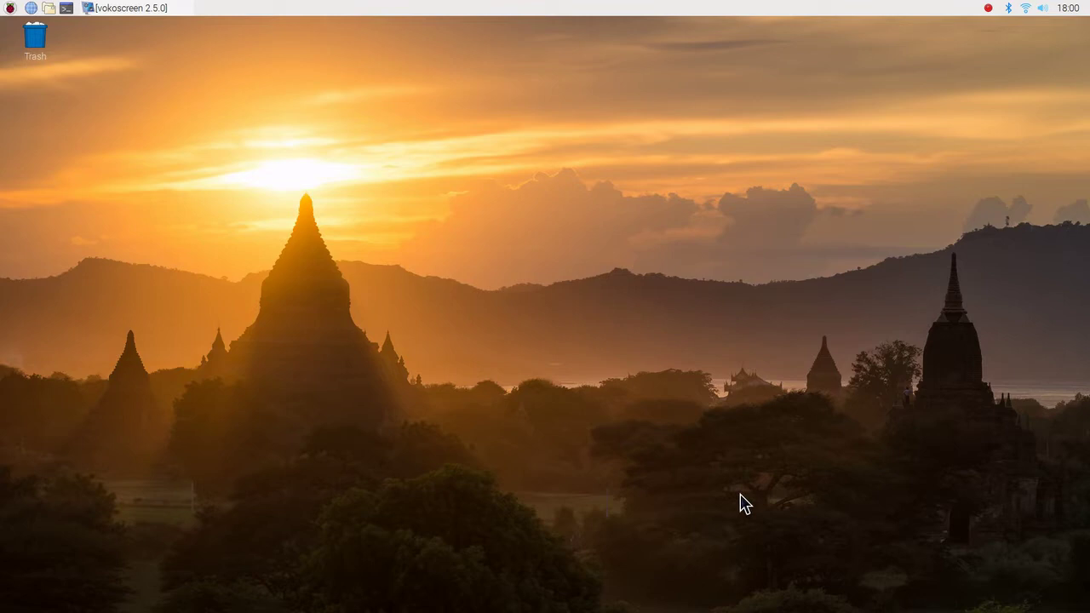
{"action": "left_click", "coordinate": [9, 8]}
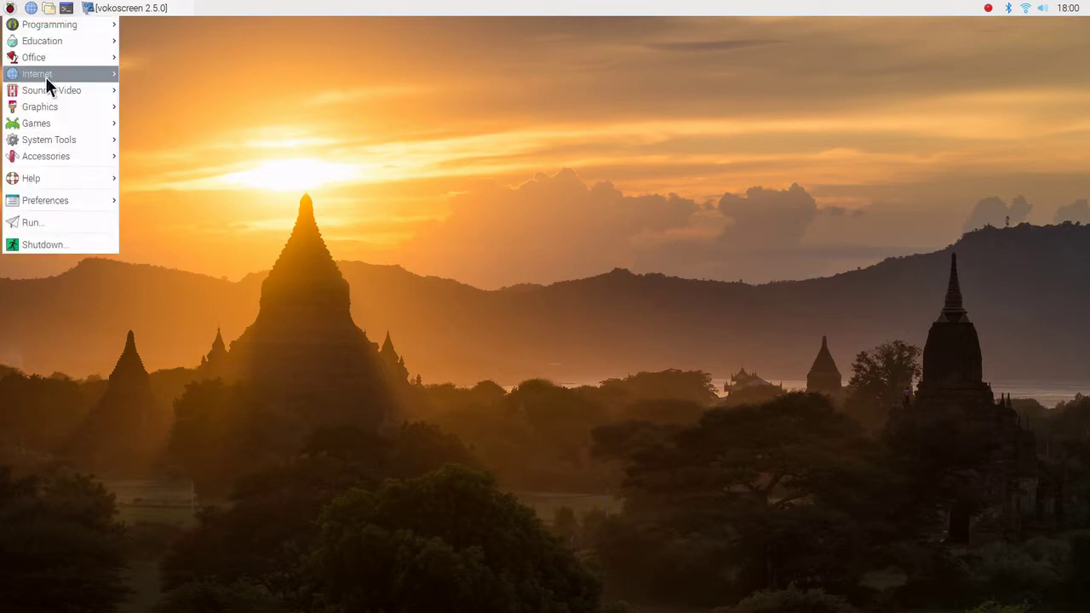
{"action": "mouse_move", "coordinate": [46, 77]}
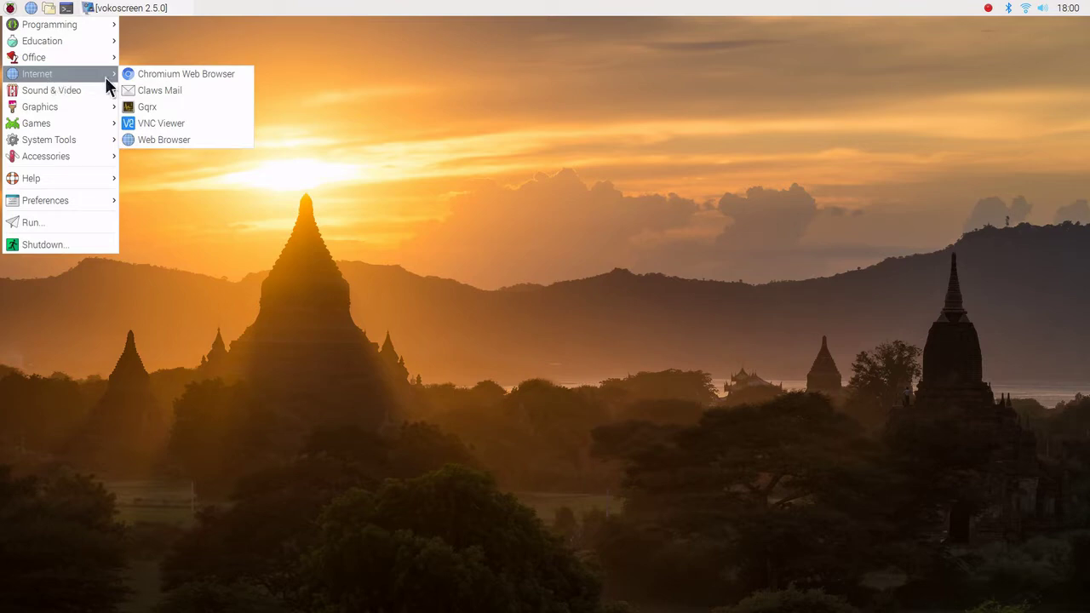
Launch Gqrx and select the Realtek RTL2838UHIDIR dongle (rtl=0) as the I/Q input device
{"action": "left_click", "coordinate": [161, 108]}
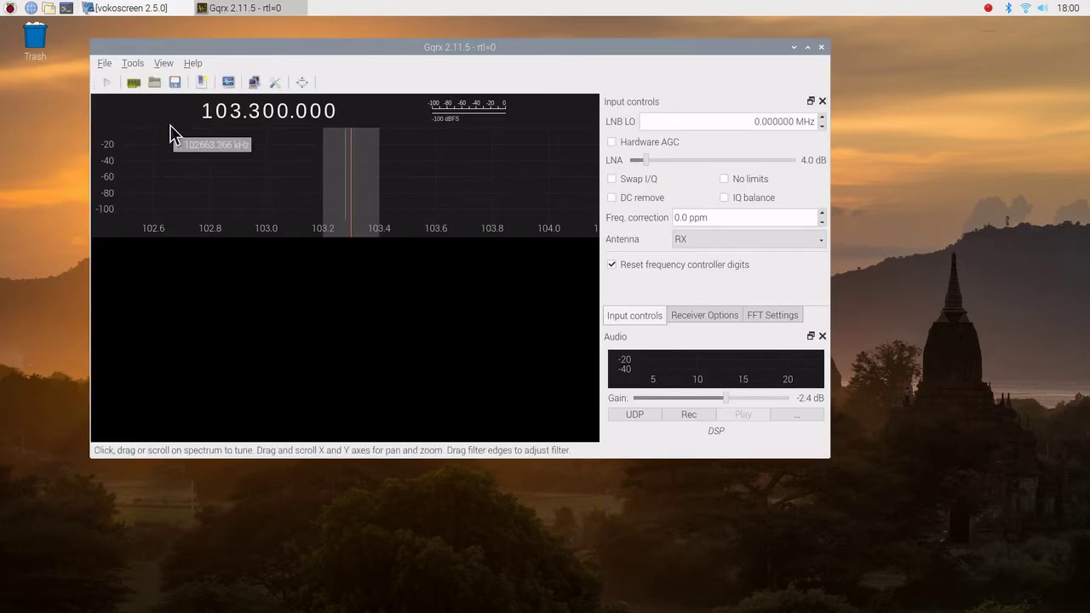
{"action": "left_click", "coordinate": [135, 84]}
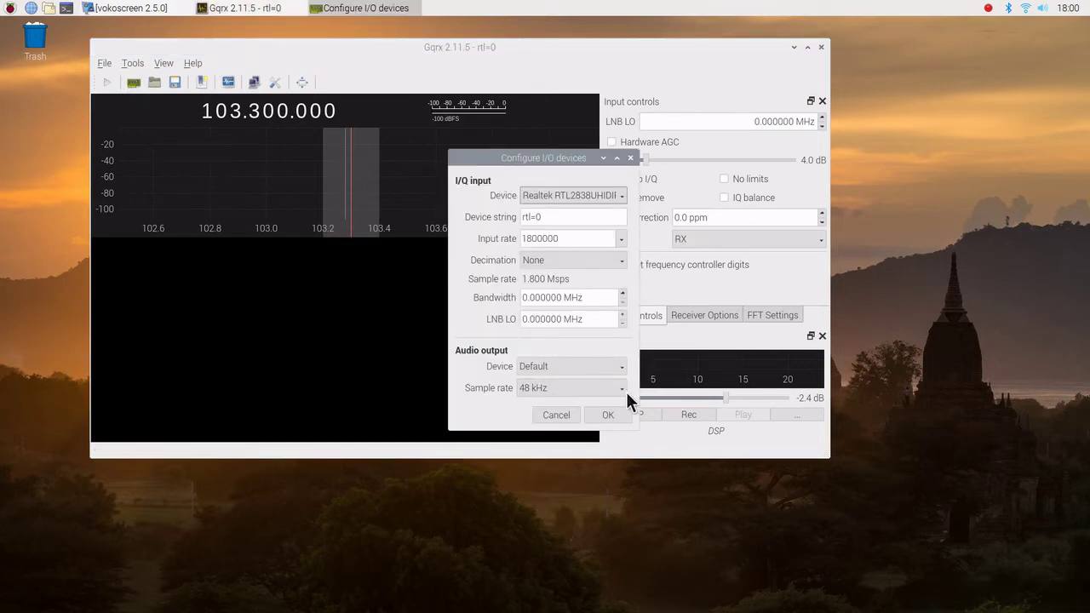
{"action": "left_click", "coordinate": [623, 195]}
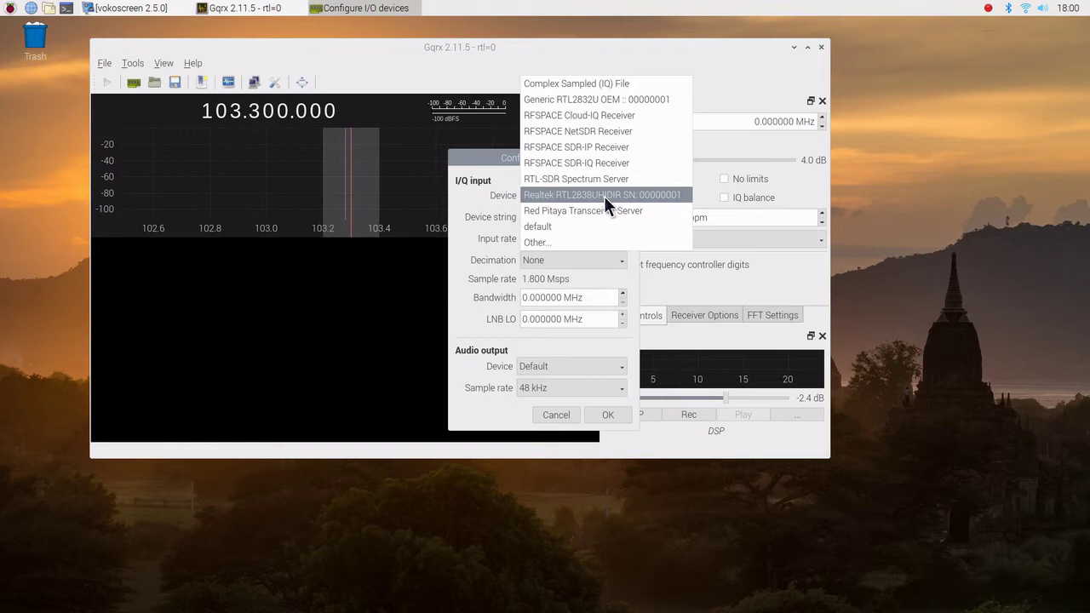
{"action": "left_click", "coordinate": [673, 194]}
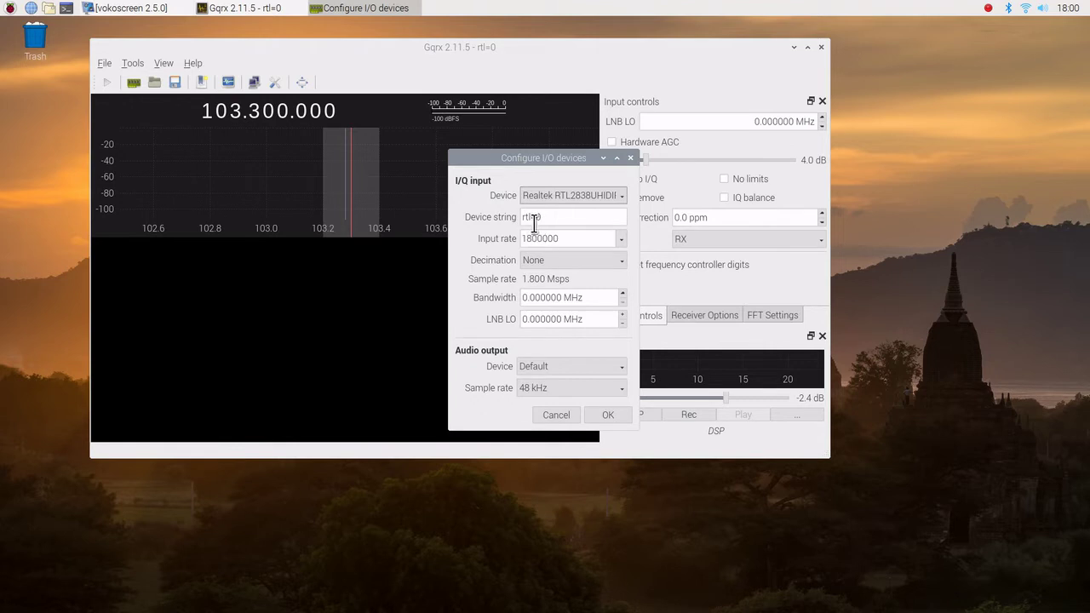
{"action": "mouse_move", "coordinate": [541, 221]}
Cancel the Configure I/O devices dialog, leaving the receiver at 103.300.000
{"action": "left_click", "coordinate": [557, 416]}
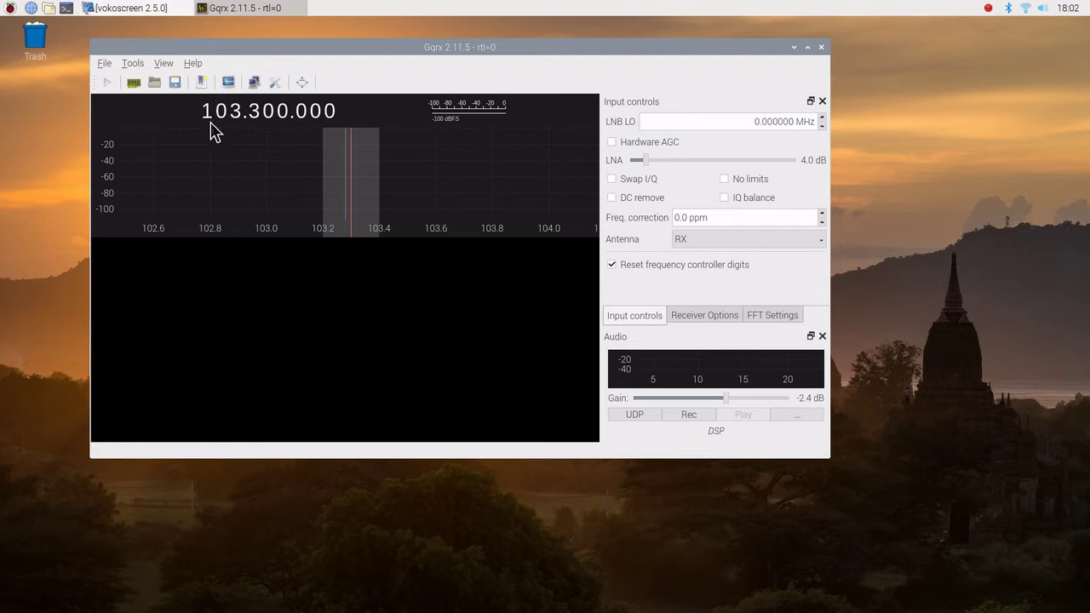
Start DSP for a live spectrum and waterfall, and settle the LNA gain at about 2.8 dB
{"action": "left_click", "coordinate": [106, 84]}
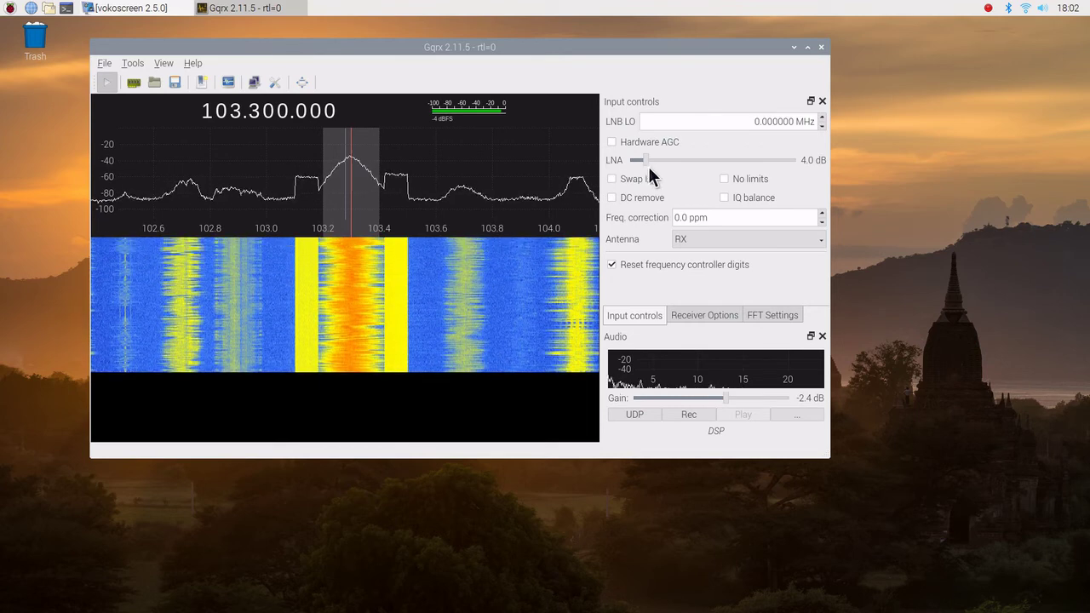
{"action": "left_click_drag", "start_coordinate": [644, 159], "coordinate": [786, 161]}
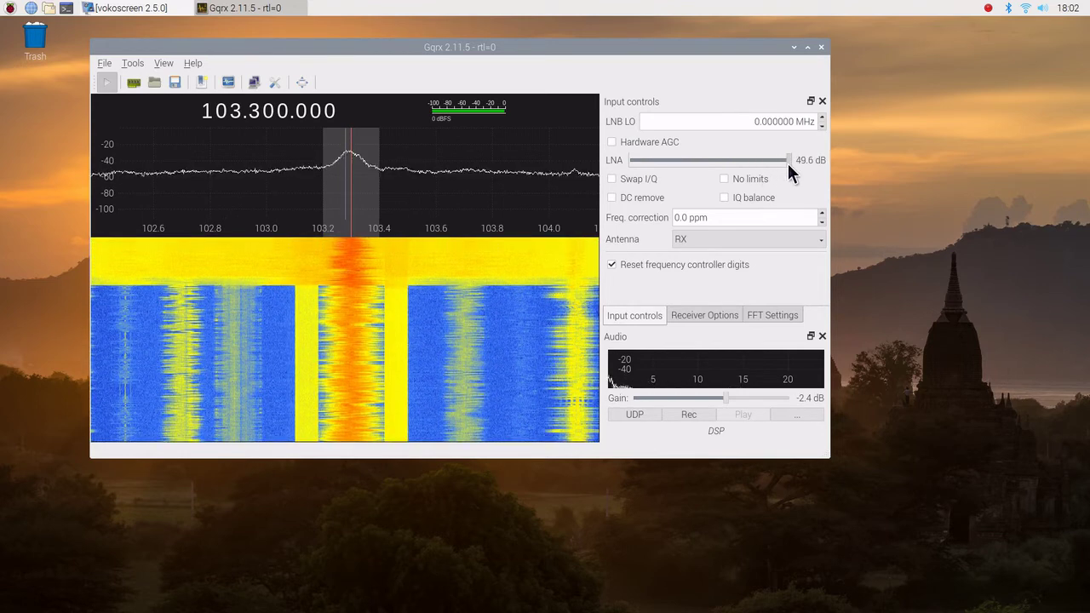
{"action": "left_click_drag", "start_coordinate": [788, 162], "coordinate": [650, 156]}
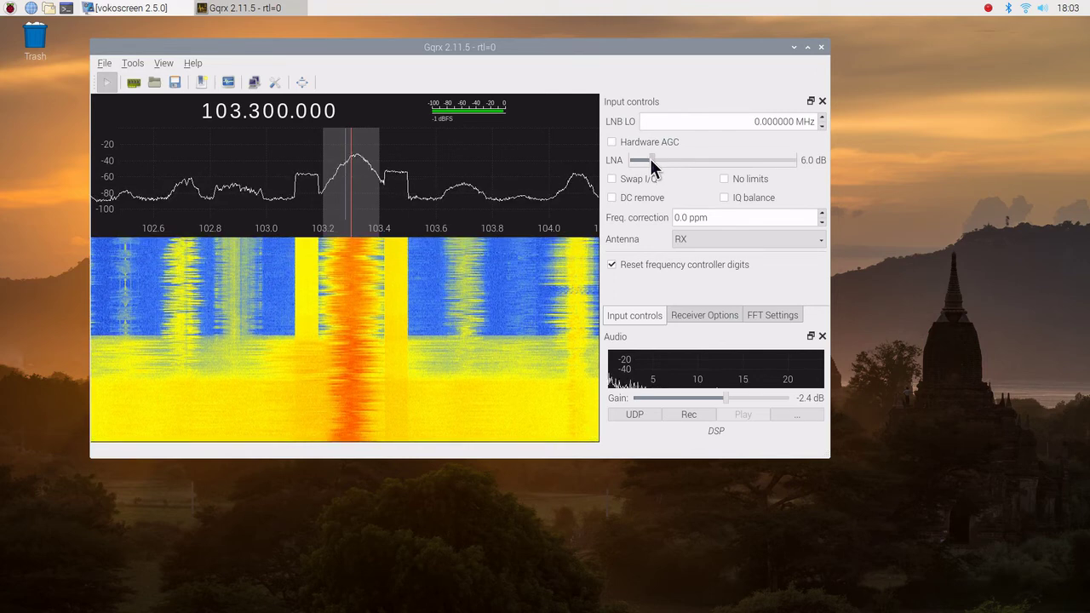
{"action": "left_click_drag", "start_coordinate": [650, 158], "coordinate": [629, 161]}
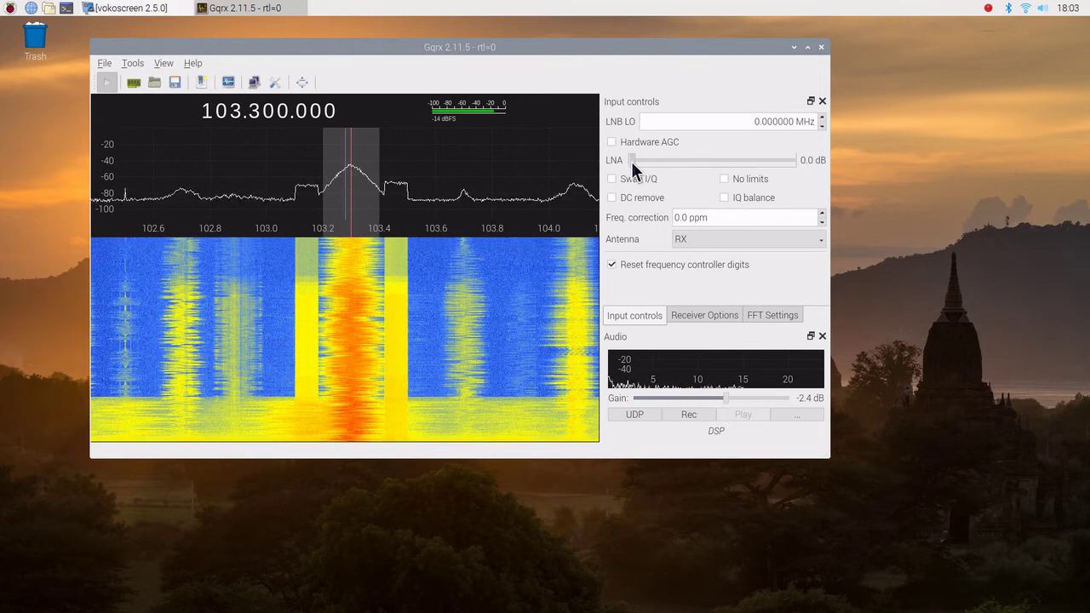
{"action": "left_click_drag", "start_coordinate": [631, 161], "coordinate": [647, 162]}
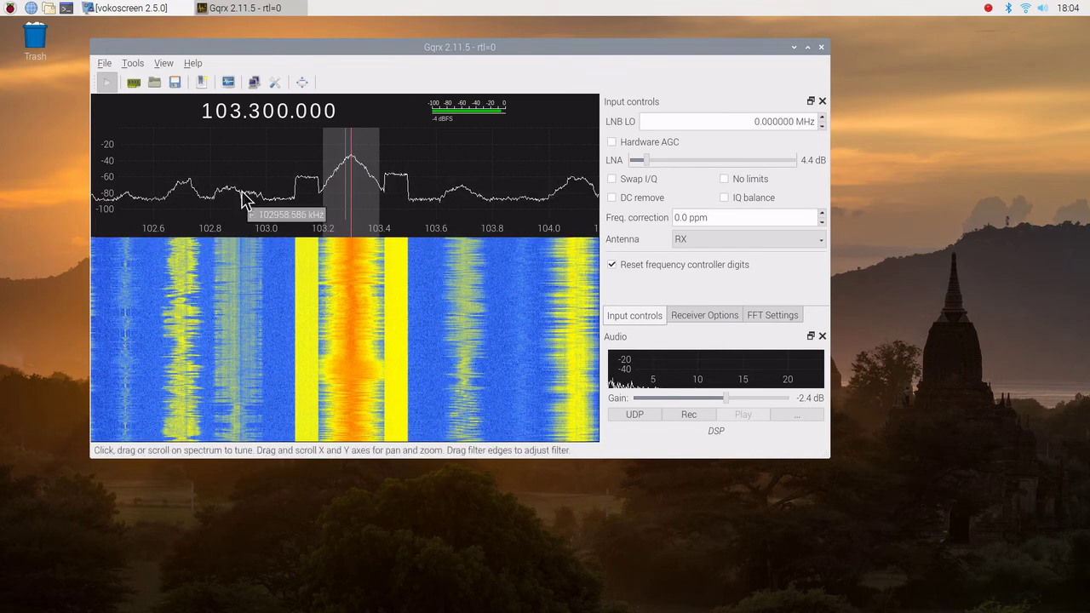
Tune down to 101.000.000 in 1 MHz steps, then up to 101.100.000
{"action": "left_click", "coordinate": [238, 117]}
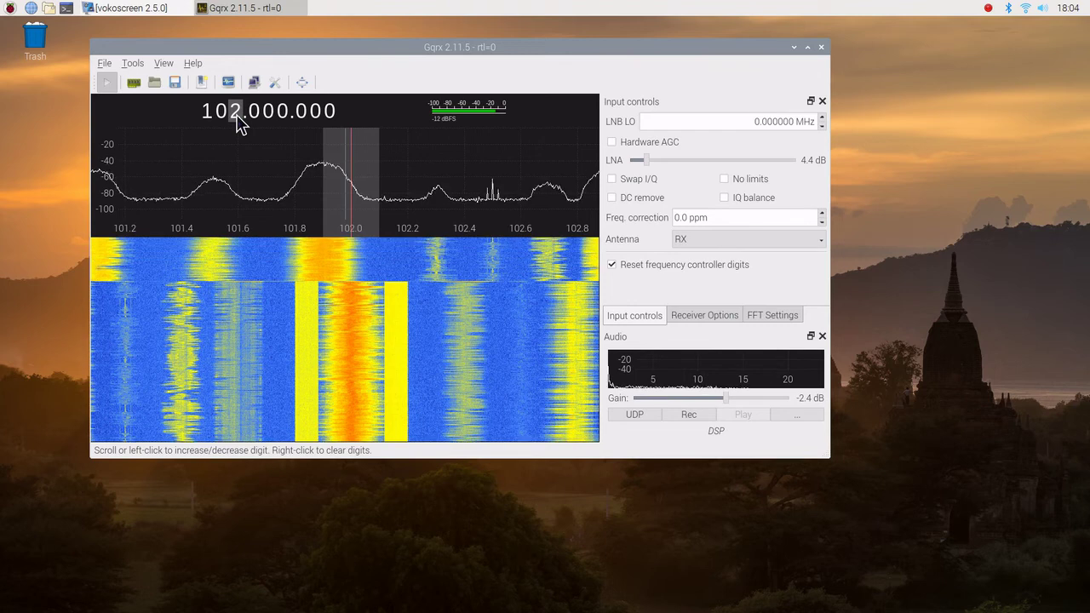
{"action": "left_click", "coordinate": [238, 117]}
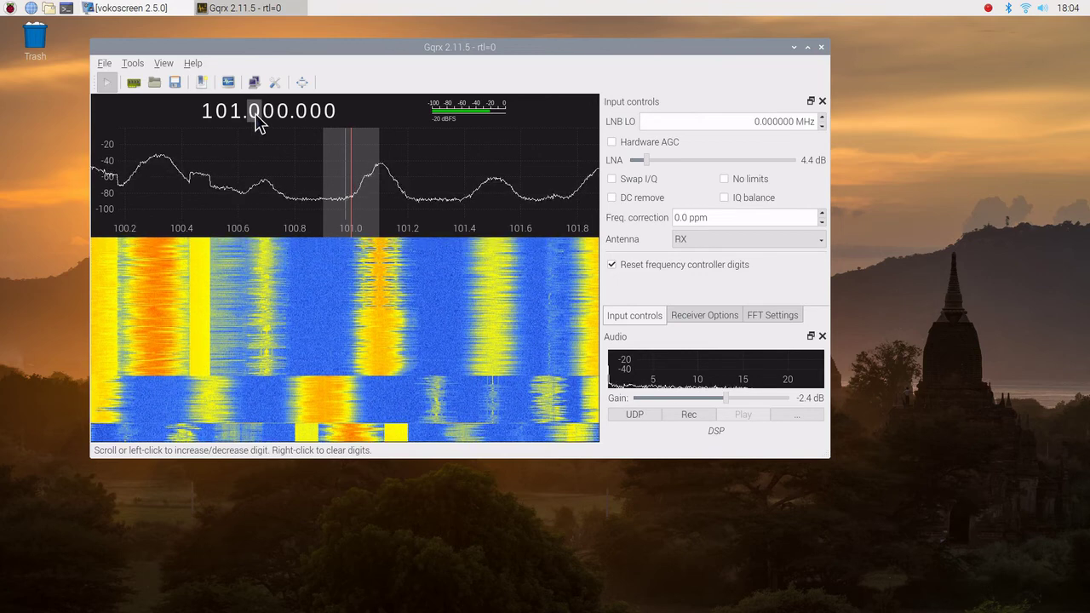
{"action": "scroll", "coordinate": [257, 121], "scroll_direction": "up", "scroll_amount": 1}
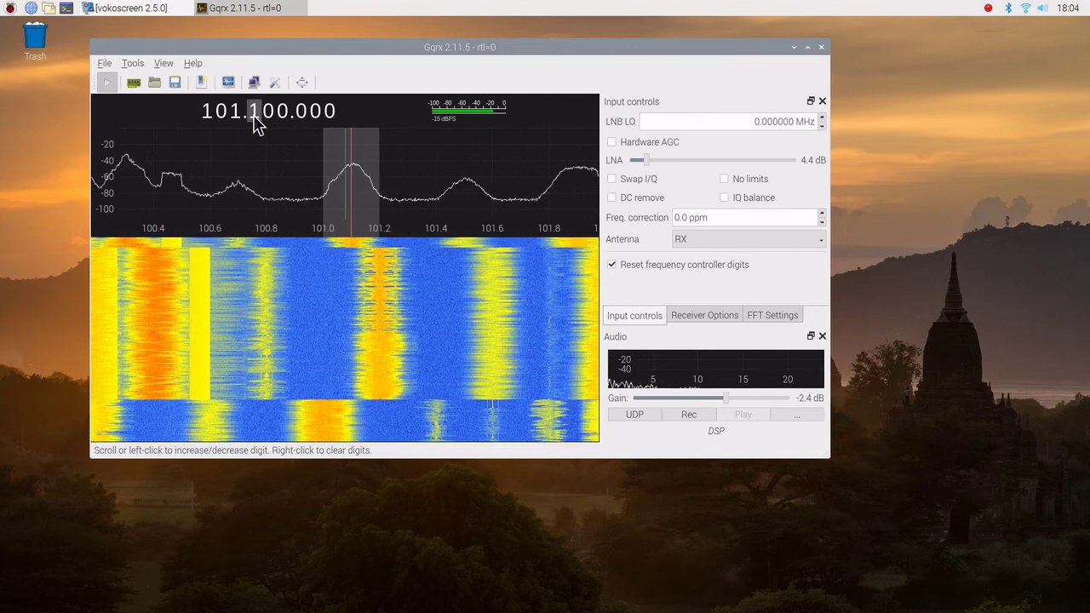